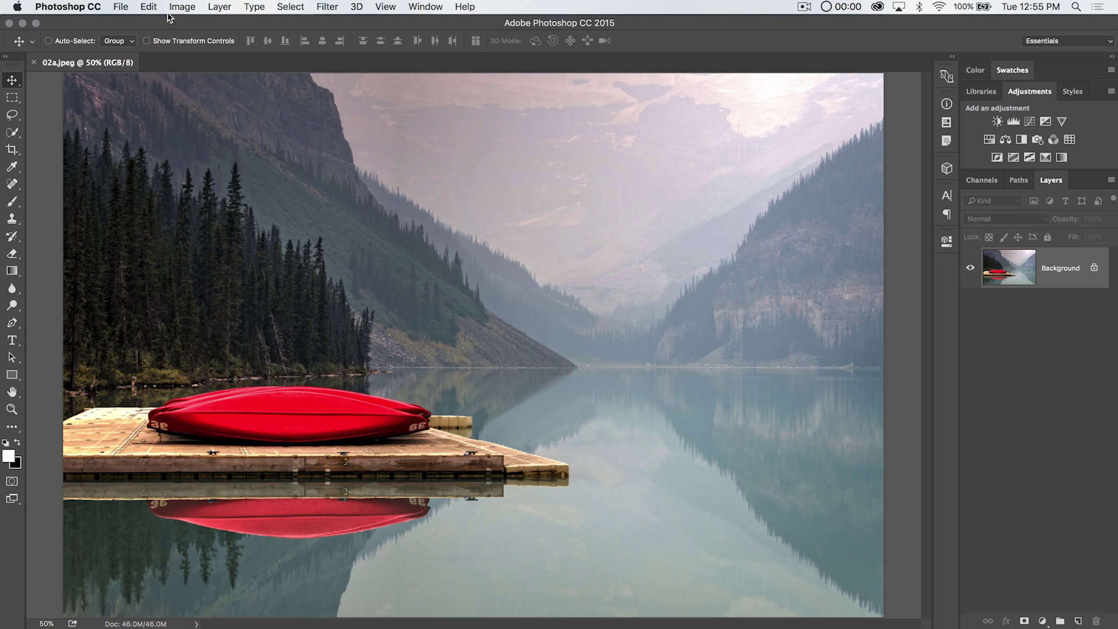
Look over the File menu and Image Size dialog, entering 2048 then cancelling without resizing
{"action": "left_click", "coordinate": [130, 8]}
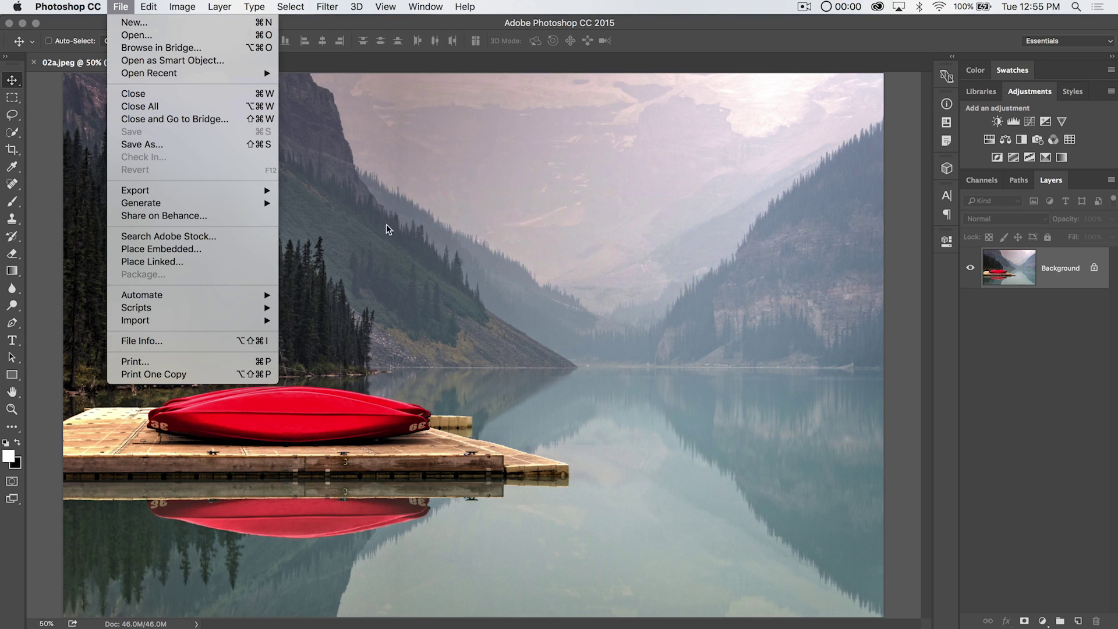
{"action": "left_click", "coordinate": [482, 303]}
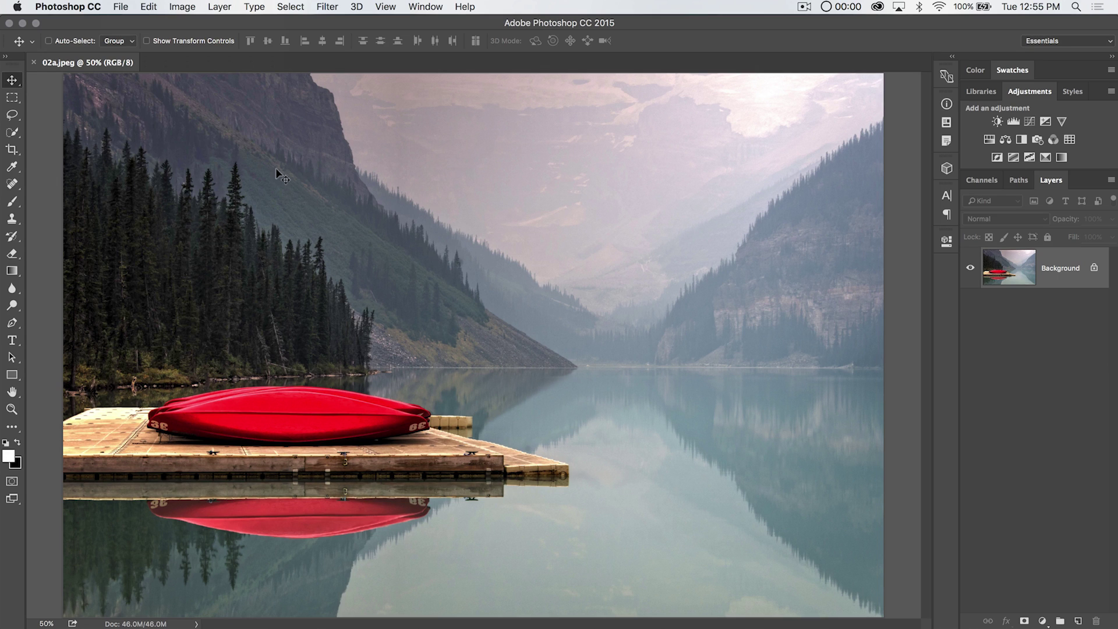
{"action": "left_click", "coordinate": [178, 7]}
{"action": "left_click", "coordinate": [203, 109]}
{"action": "type", "text": "2048"}
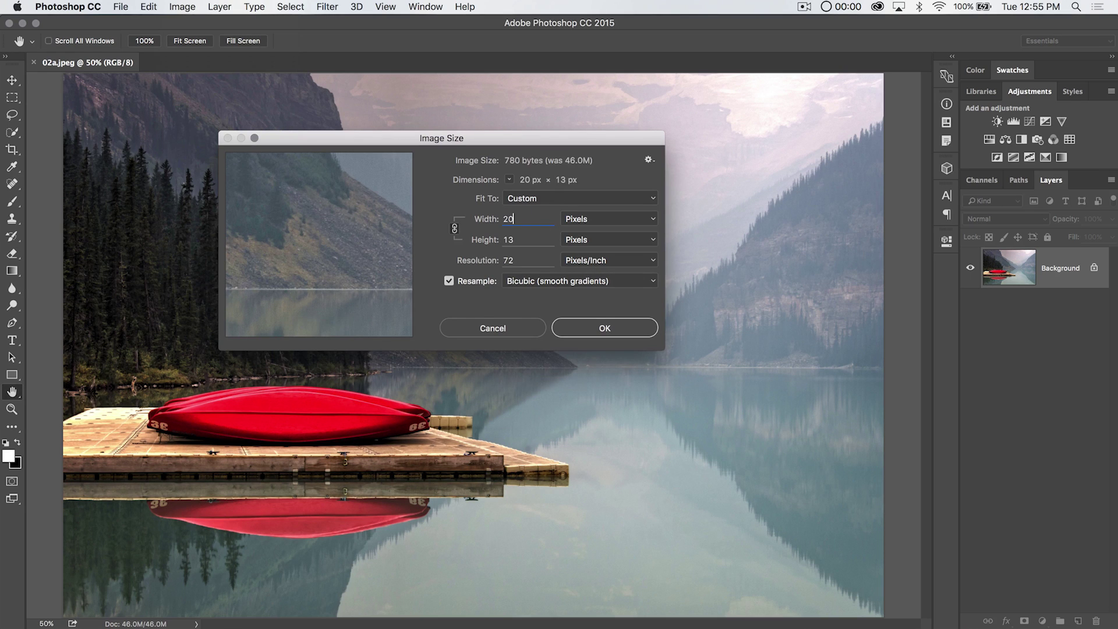
{"action": "left_click", "coordinate": [490, 330]}
{"action": "key", "text": "v"}
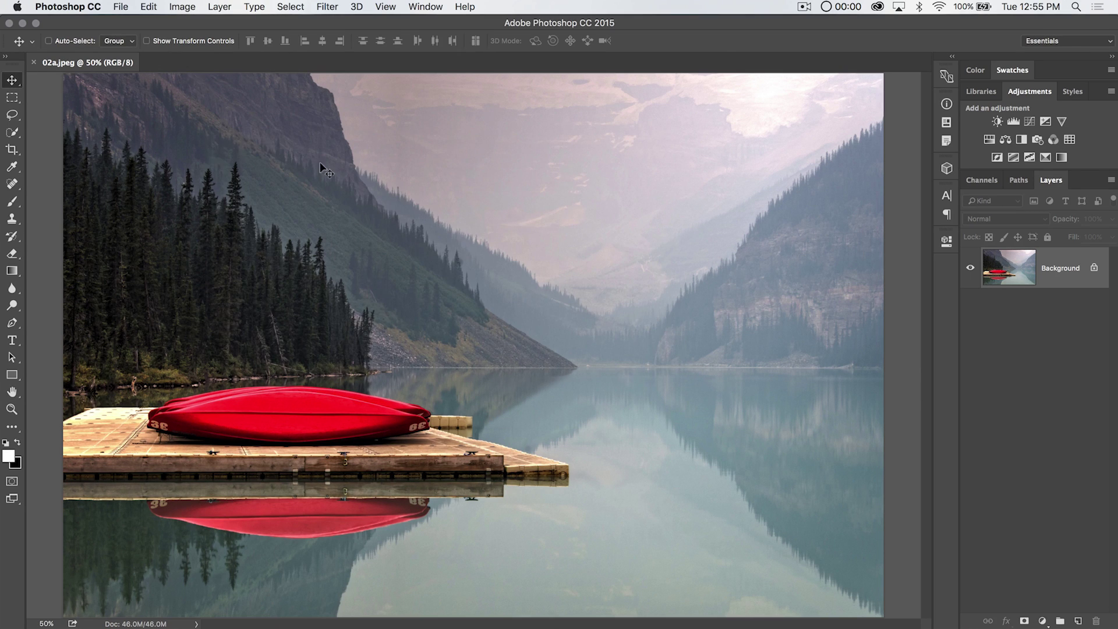
Browse File > Automate and reopen Image Size twice, closing it each time unchanged
{"action": "left_click", "coordinate": [122, 5]}
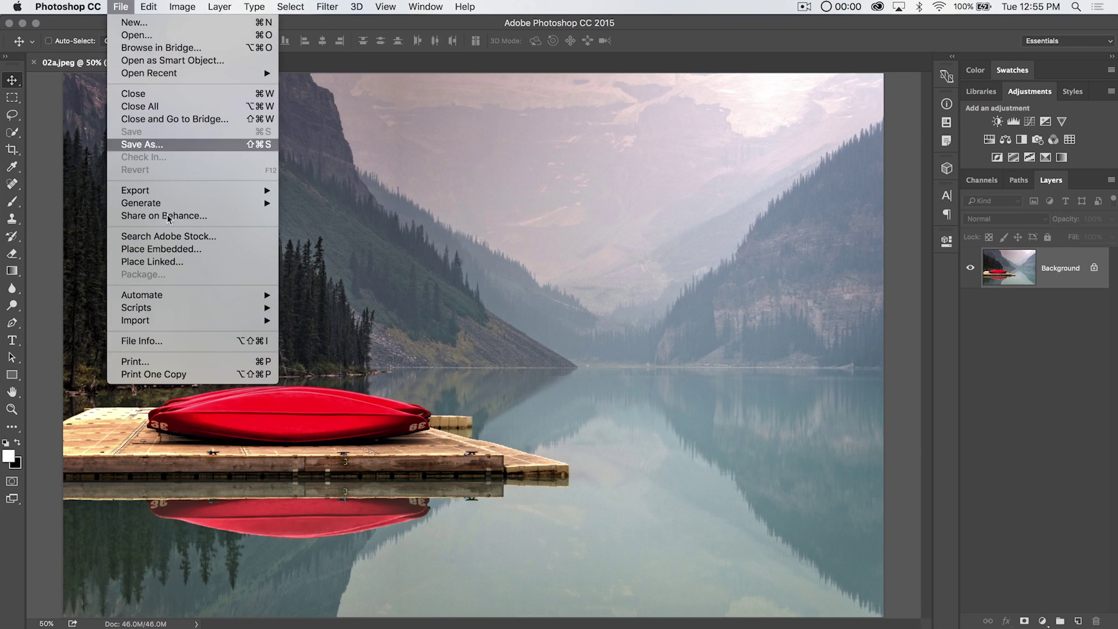
{"action": "mouse_move", "coordinate": [177, 297]}
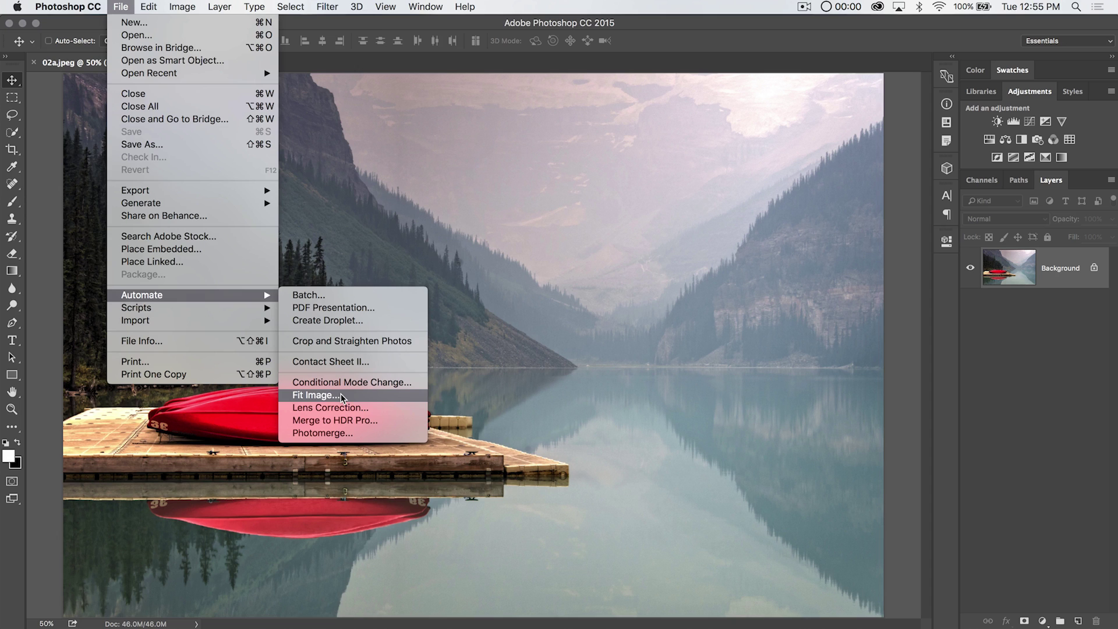
{"action": "left_click", "coordinate": [182, 7]}
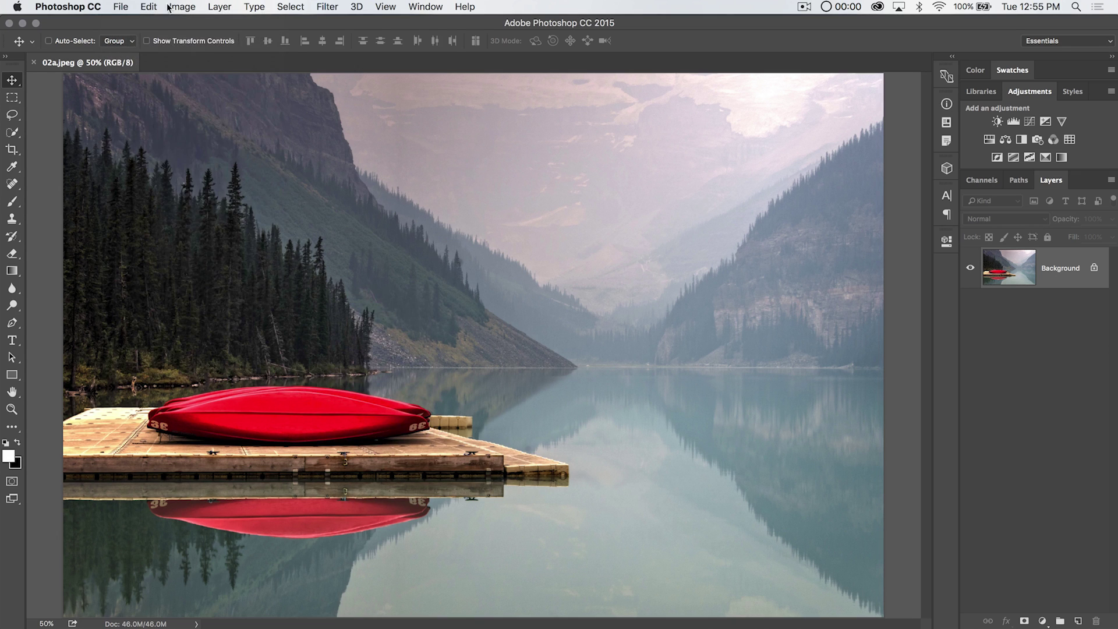
{"action": "left_click", "coordinate": [230, 109]}
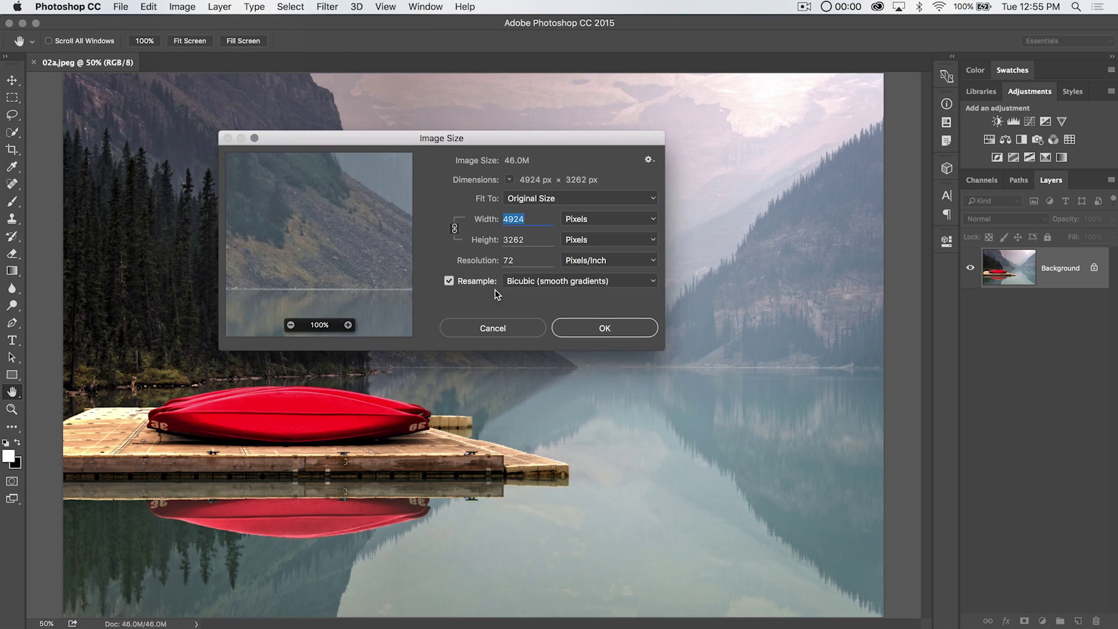
{"action": "left_click", "coordinate": [510, 327]}
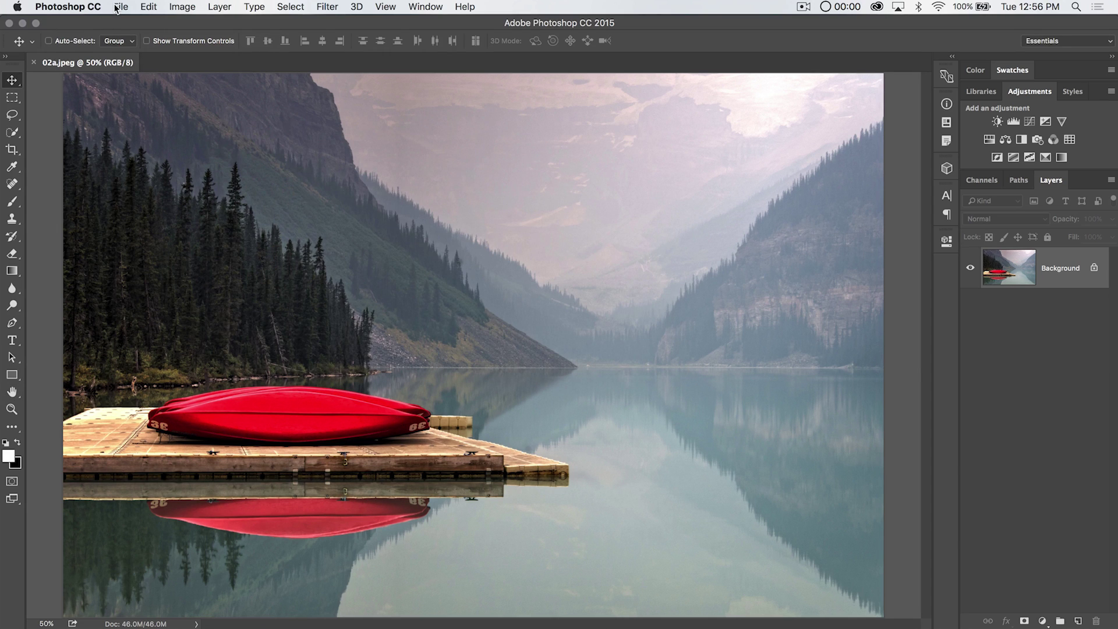
{"action": "left_click", "coordinate": [182, 6]}
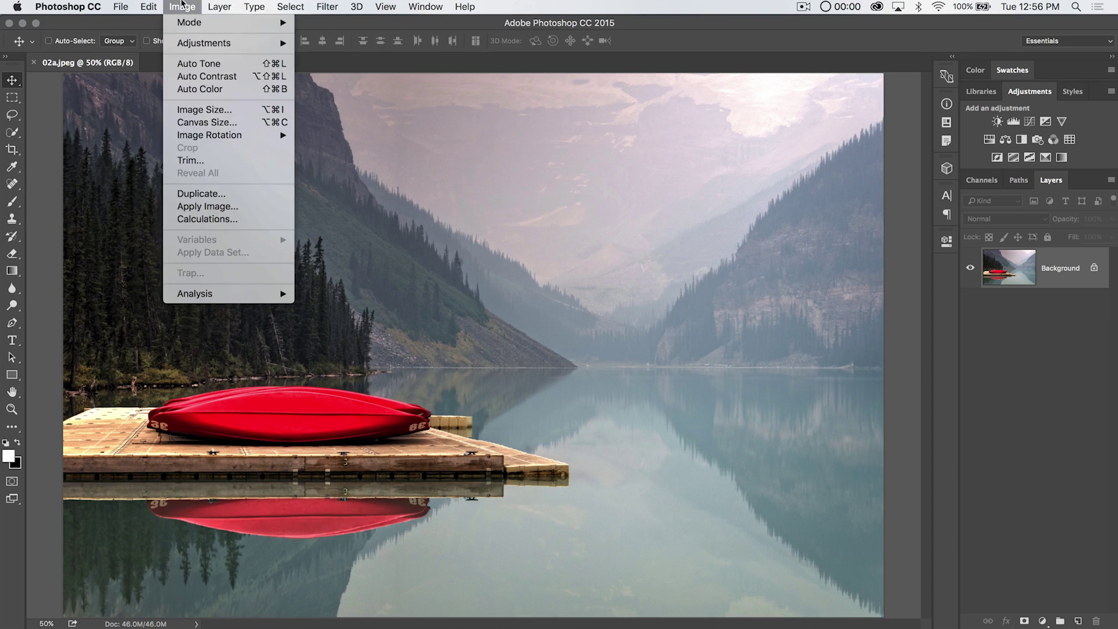
{"action": "left_click", "coordinate": [233, 110]}
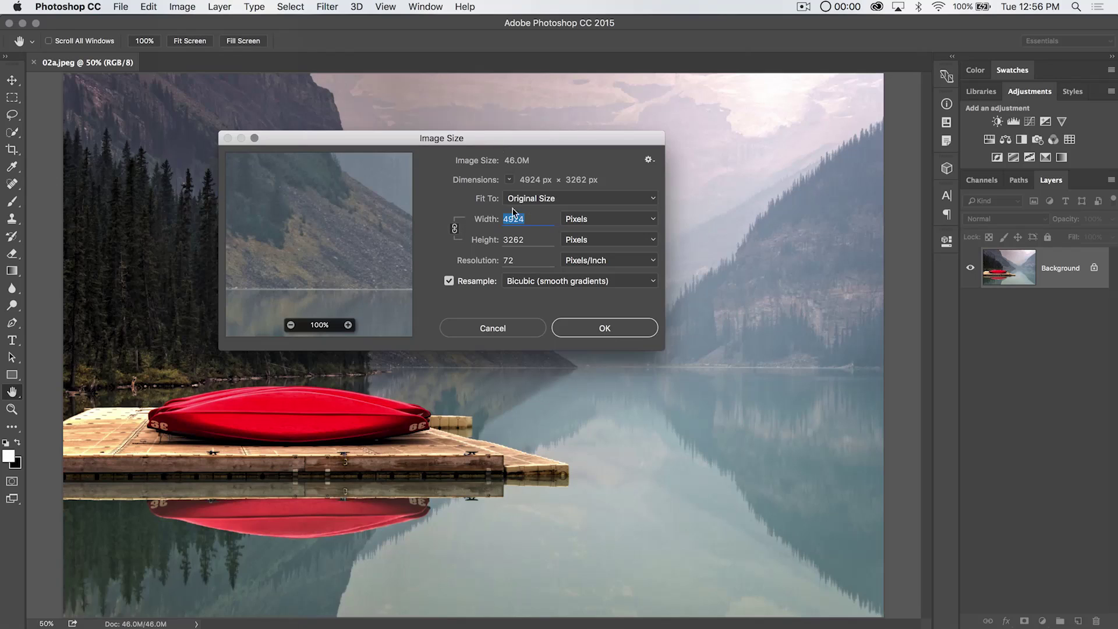
{"action": "left_click", "coordinate": [514, 324]}
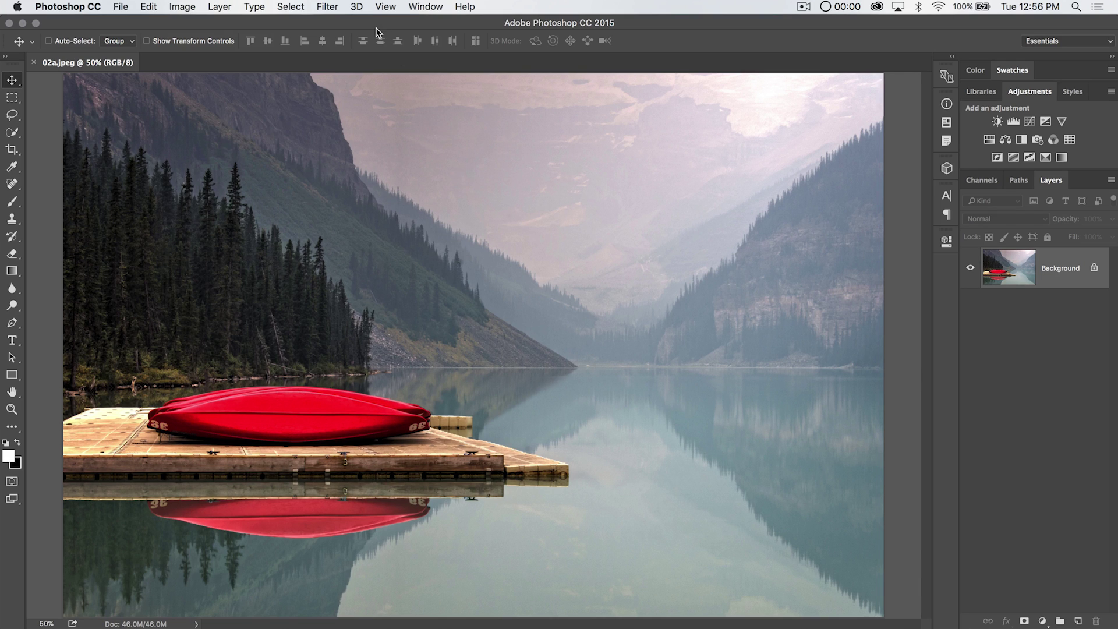
Show the Actions panel and create an empty 'fit-image' action in the tutvid-color-grade set
{"action": "left_click", "coordinate": [425, 8]}
{"action": "left_click", "coordinate": [462, 120]}
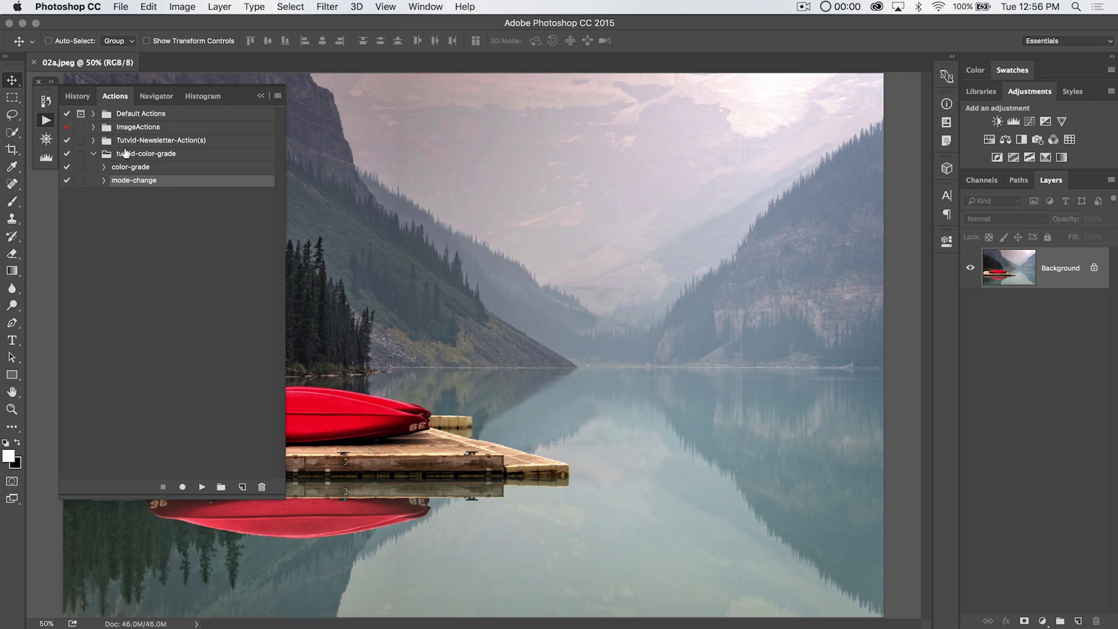
{"action": "left_click", "coordinate": [126, 153]}
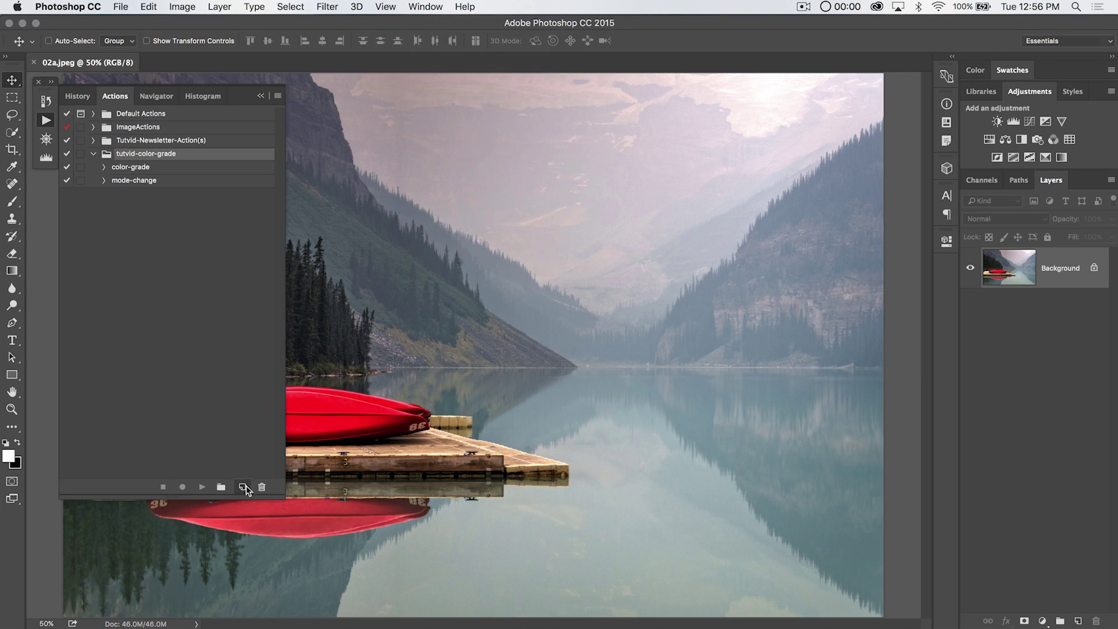
{"action": "left_click", "coordinate": [243, 487]}
{"action": "type", "text": "fit-"}
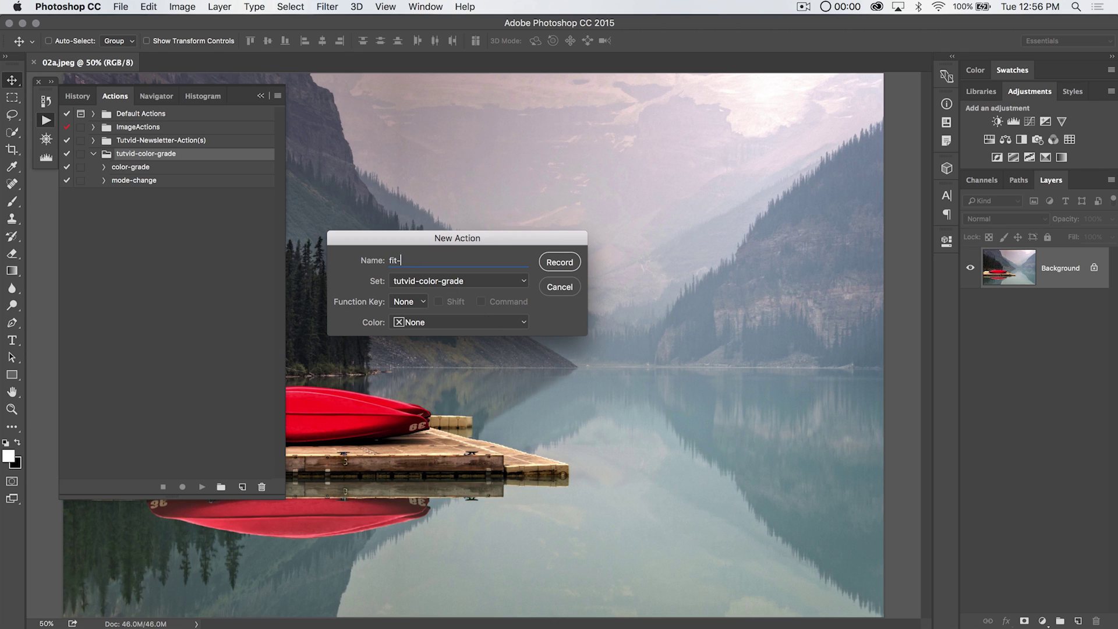
{"action": "type", "text": "image"}
{"action": "key", "text": "Return"}
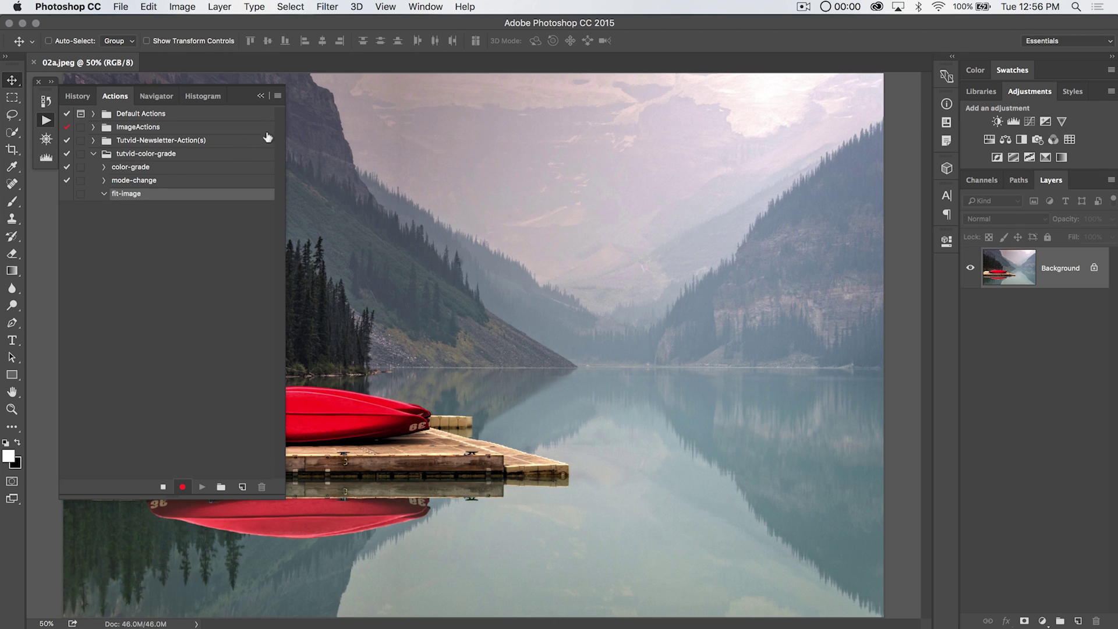
{"action": "left_click", "coordinate": [164, 487]}
Insert File > Automate > Fit Image as a menu item step in the fit-image action
{"action": "left_click", "coordinate": [278, 96]}
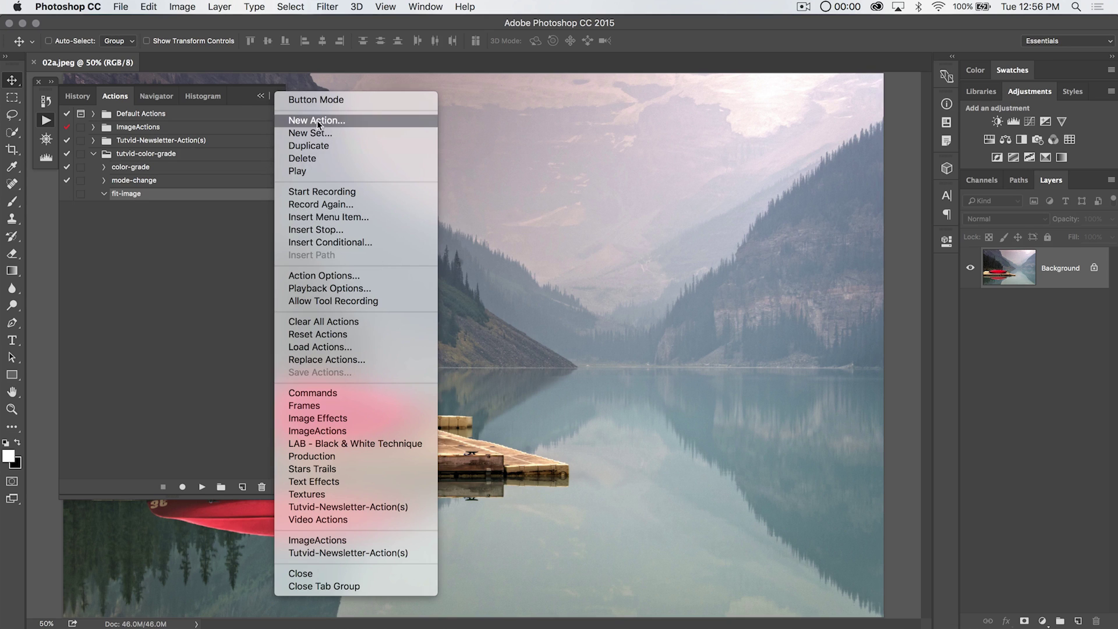
{"action": "left_click", "coordinate": [277, 96]}
{"action": "left_click", "coordinate": [277, 96]}
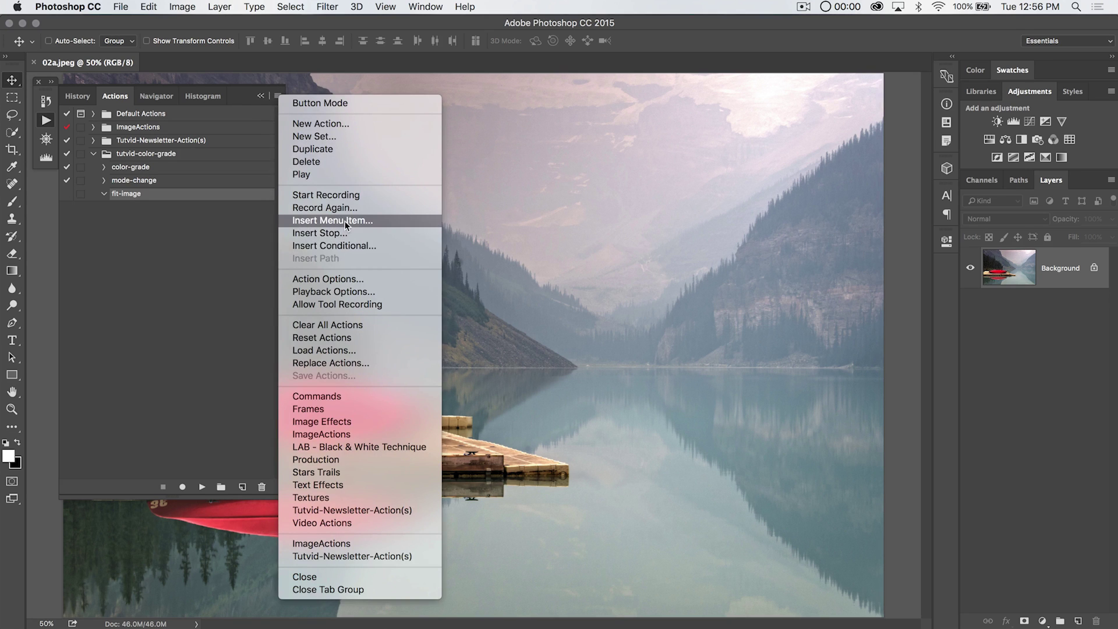
{"action": "left_click", "coordinate": [346, 220]}
{"action": "left_click", "coordinate": [122, 8]}
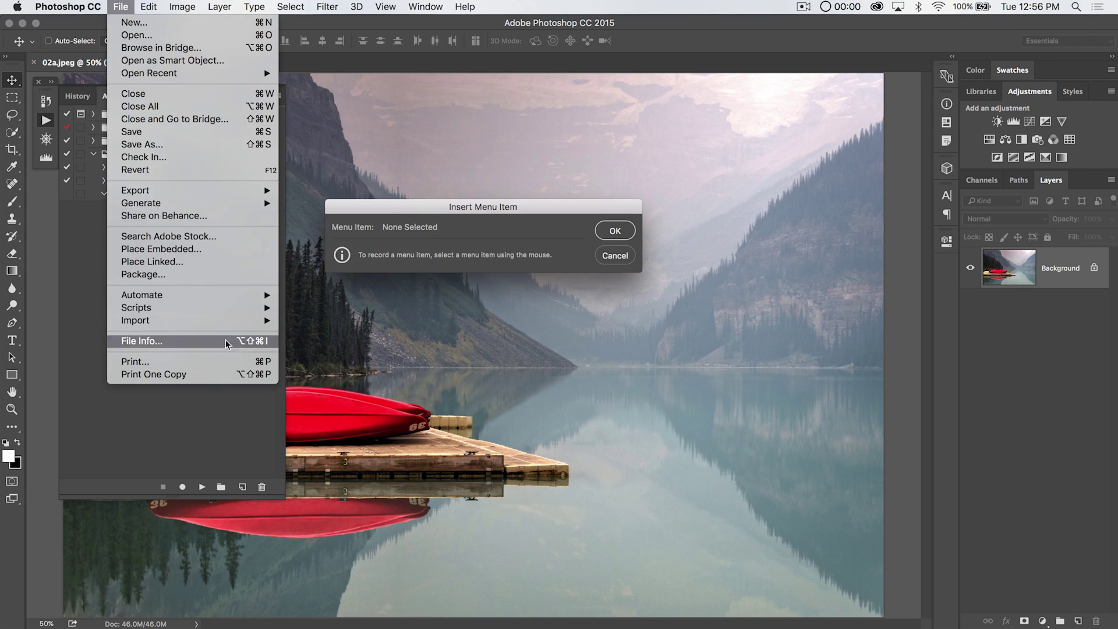
{"action": "left_click", "coordinate": [330, 400]}
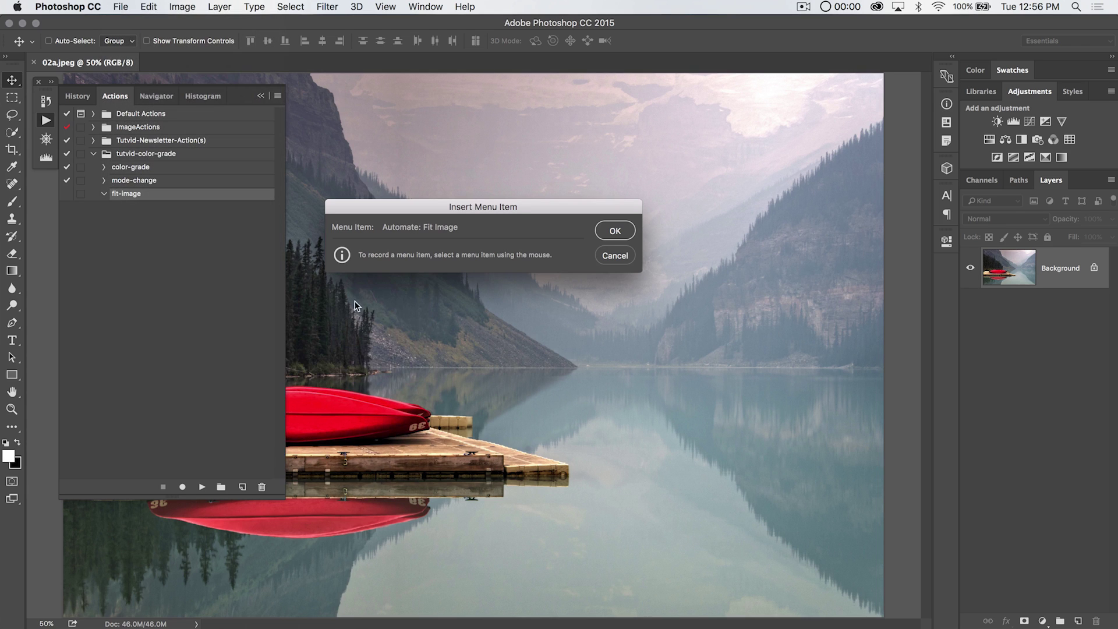
{"action": "left_click", "coordinate": [611, 230]}
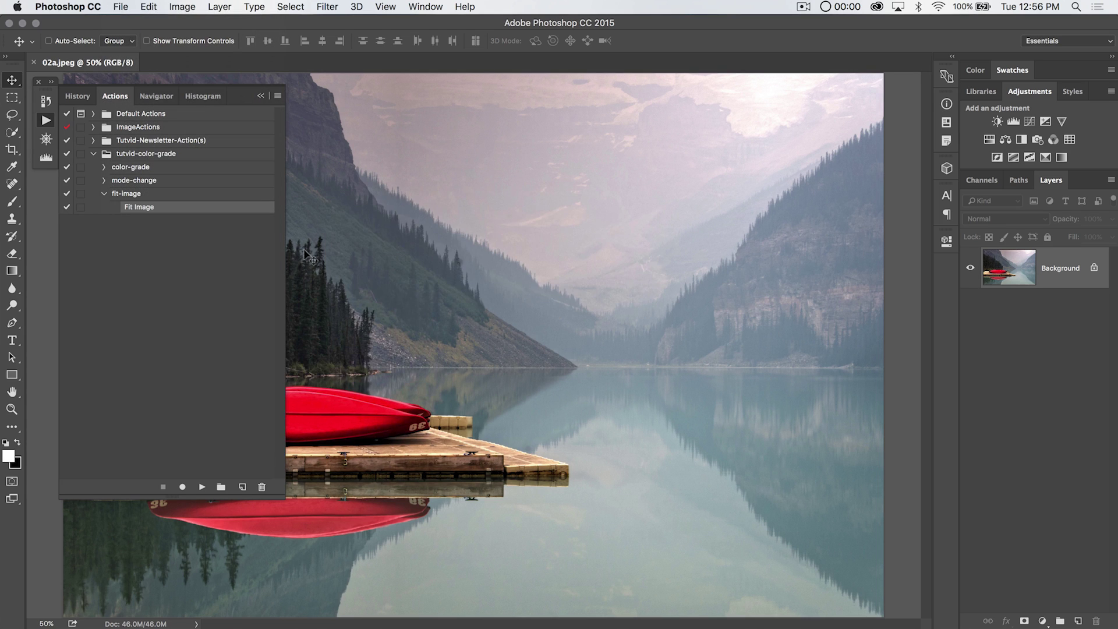
{"action": "double_click", "coordinate": [140, 207]}
Keep the Fit Image width and height at 2048 px and apply it to the lake photo
{"action": "left_click_drag", "start_coordinate": [535, 299], "coordinate": [491, 239]}
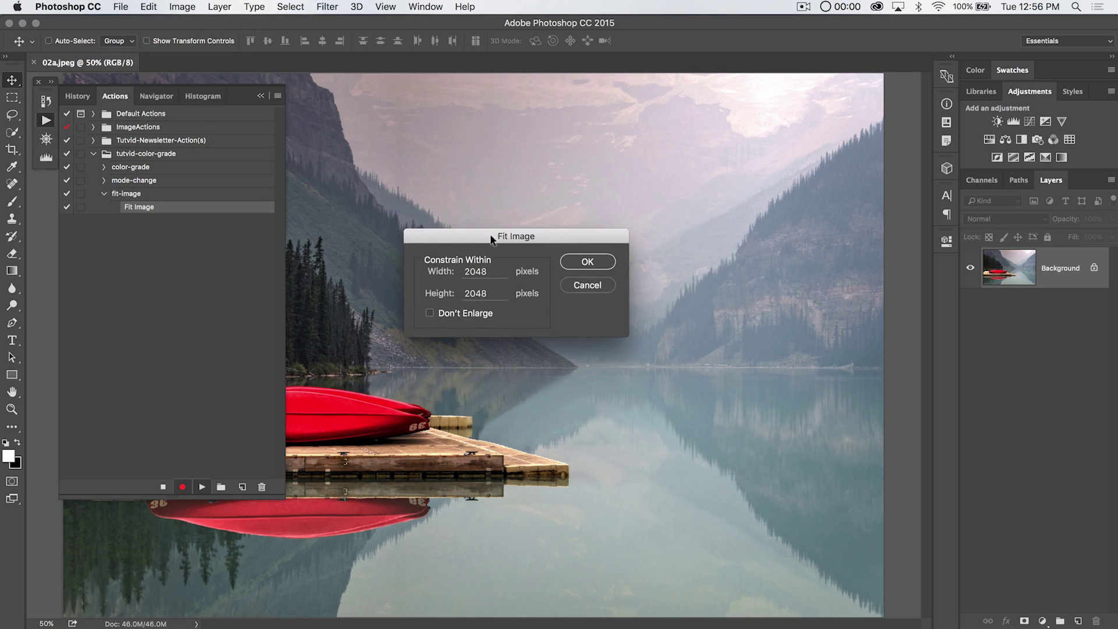
{"action": "double_click", "coordinate": [493, 270]}
{"action": "key", "text": "Tab"}
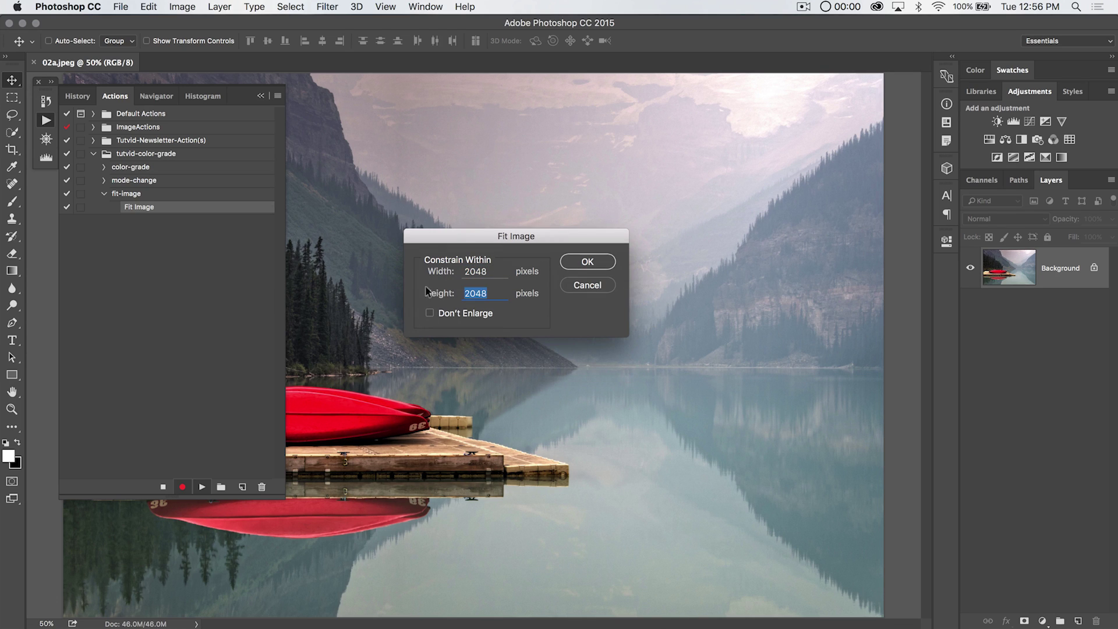
{"action": "left_click", "coordinate": [585, 260]}
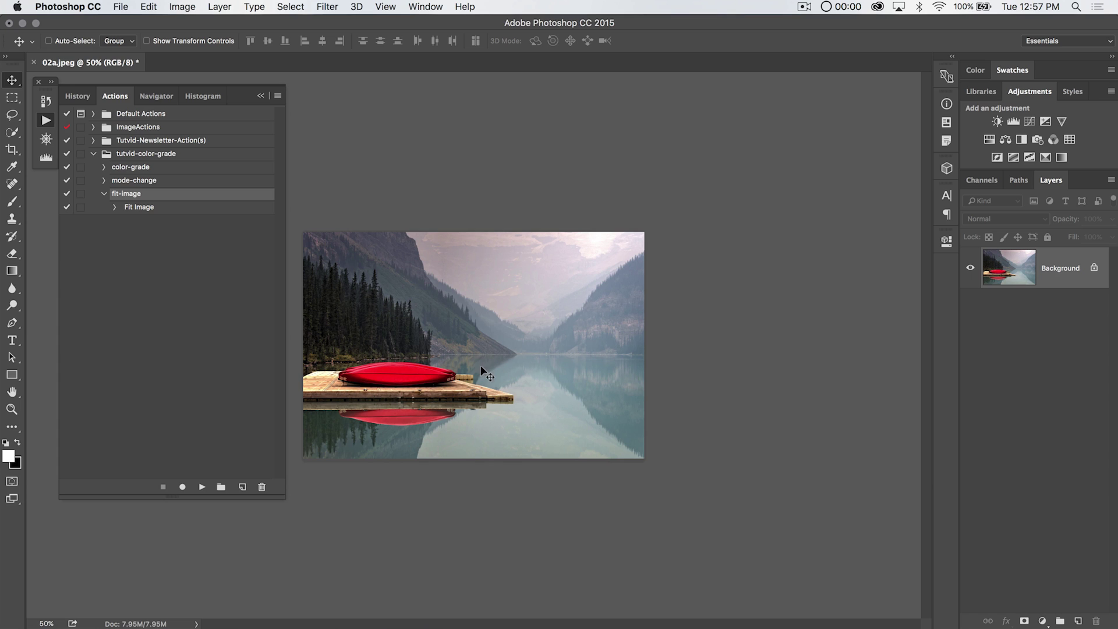
Check Image Size to confirm the lake photo is now 2048 × 1357 px, then close it
{"action": "left_click", "coordinate": [195, 6]}
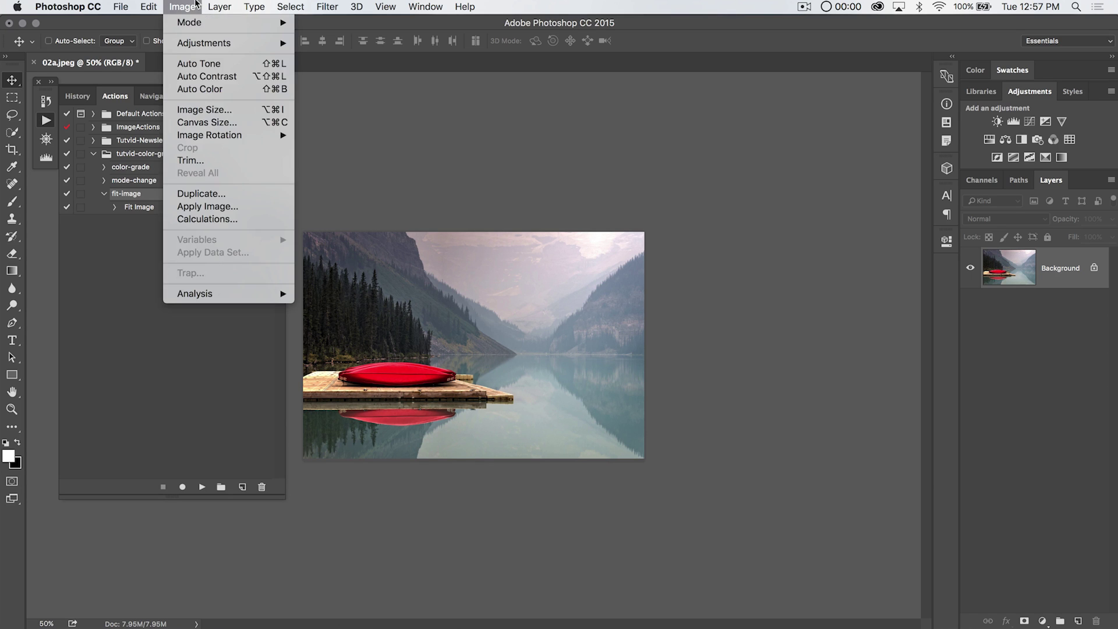
{"action": "left_click", "coordinate": [224, 109]}
{"action": "left_click", "coordinate": [522, 219]}
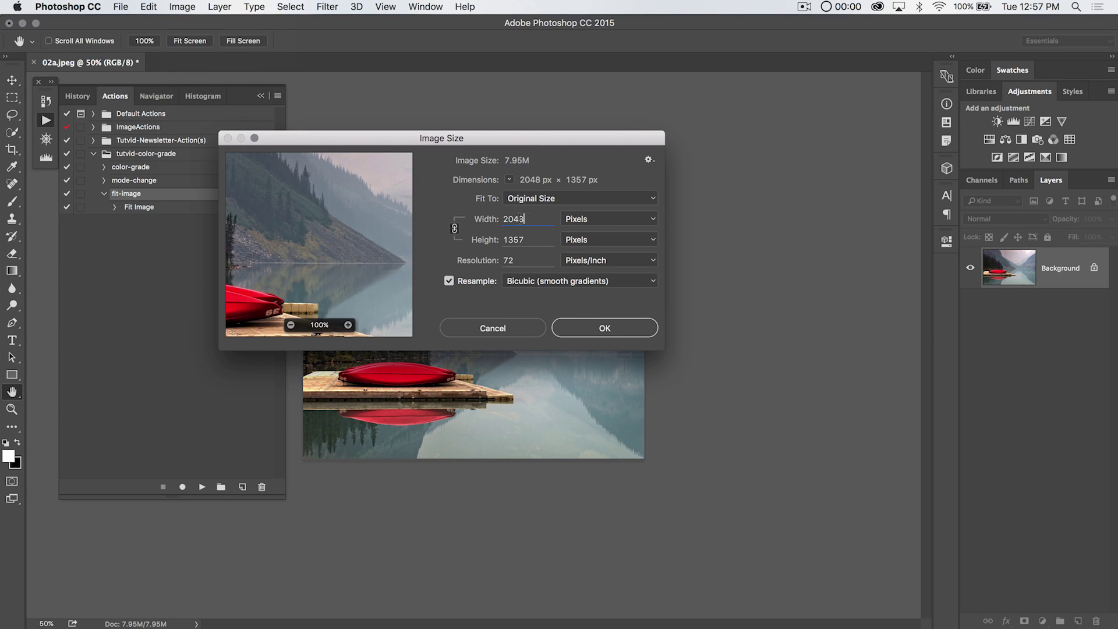
{"action": "left_click", "coordinate": [603, 328]}
{"action": "key", "text": "v"}
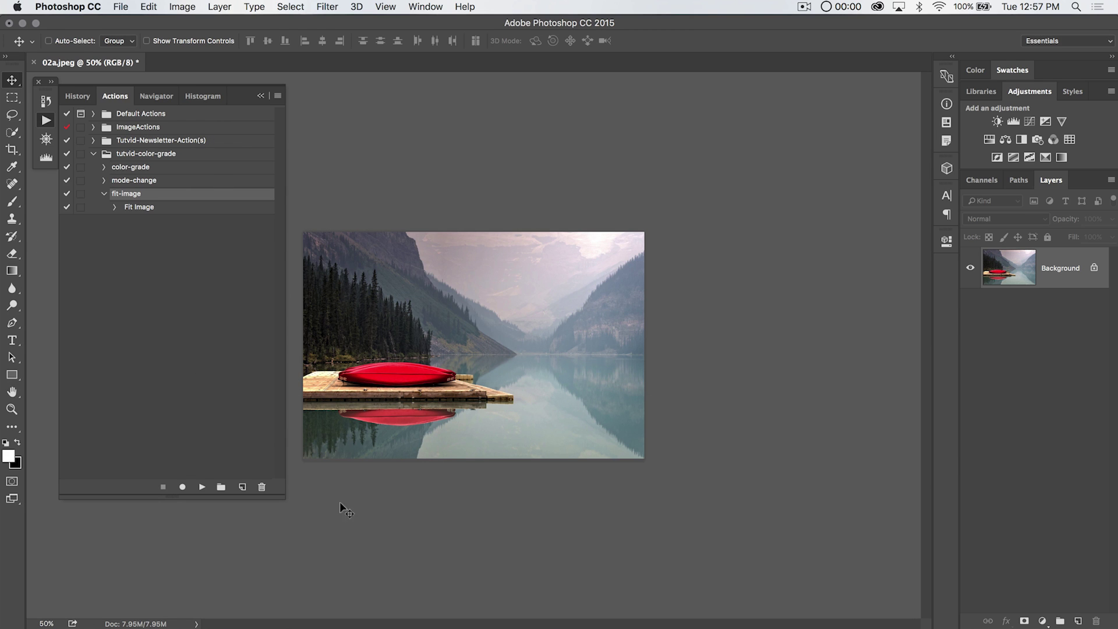
In Bridge, go from folder 04 into folder 05 and open sushi-japanese-food-on-a-wooden-plate_XyOHGN.jpg
{"action": "left_click", "coordinate": [362, 625]}
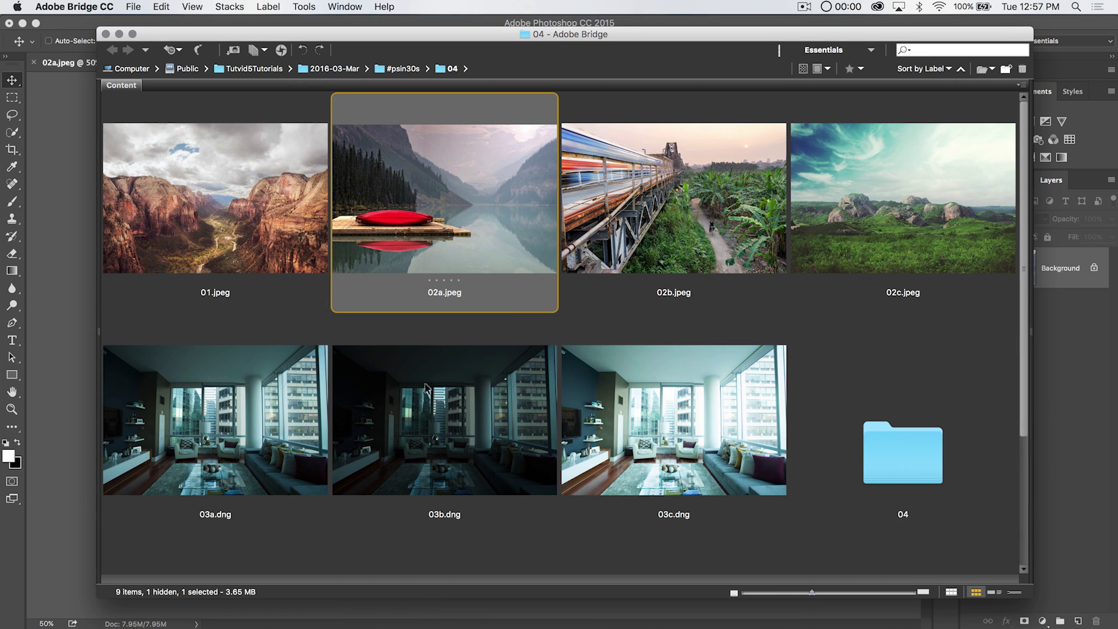
{"action": "double_click", "coordinate": [889, 441]}
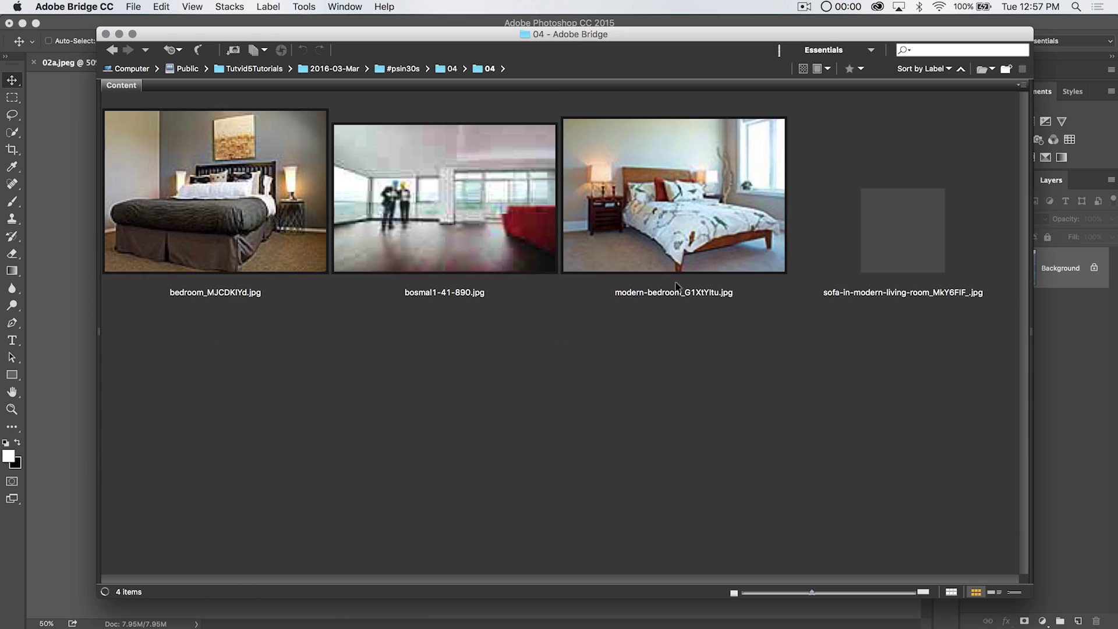
{"action": "left_click", "coordinate": [438, 67]}
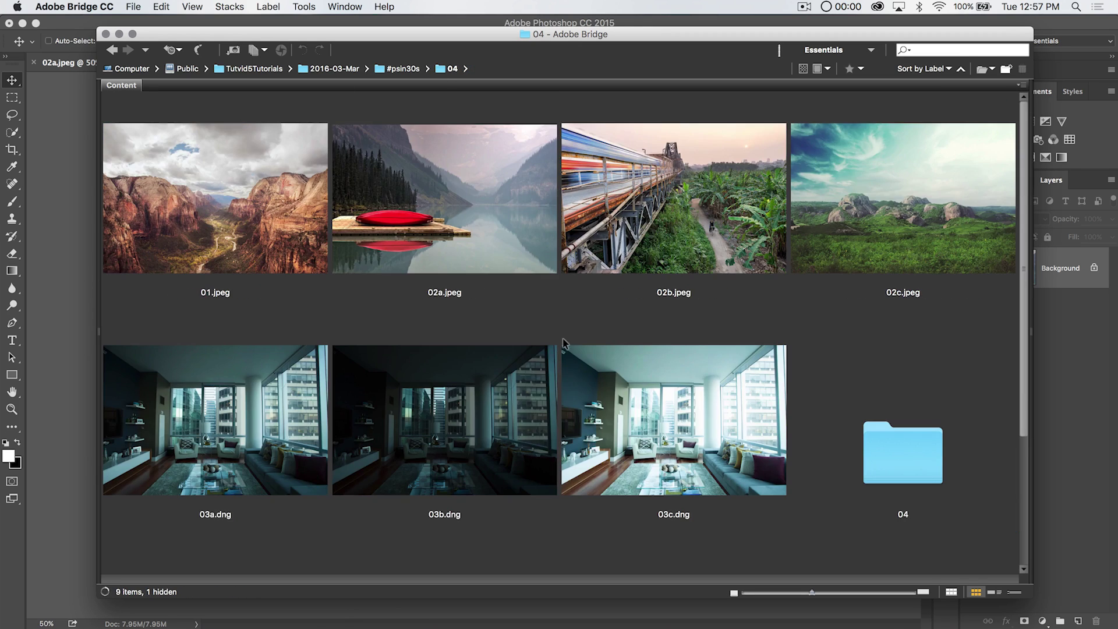
{"action": "double_click", "coordinate": [190, 485]}
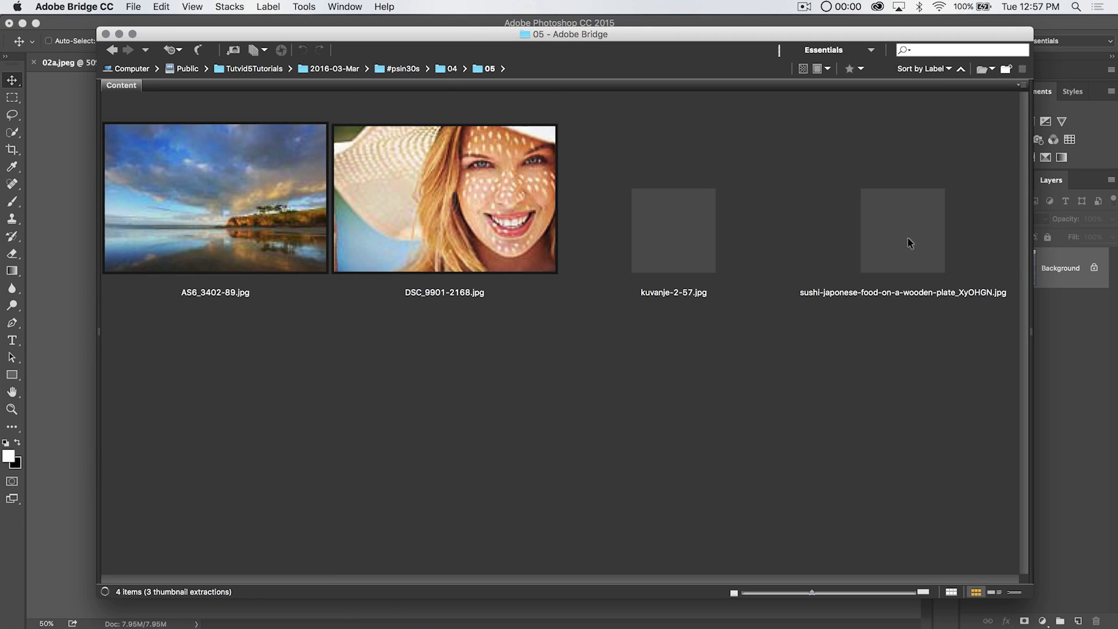
{"action": "double_click", "coordinate": [885, 227]}
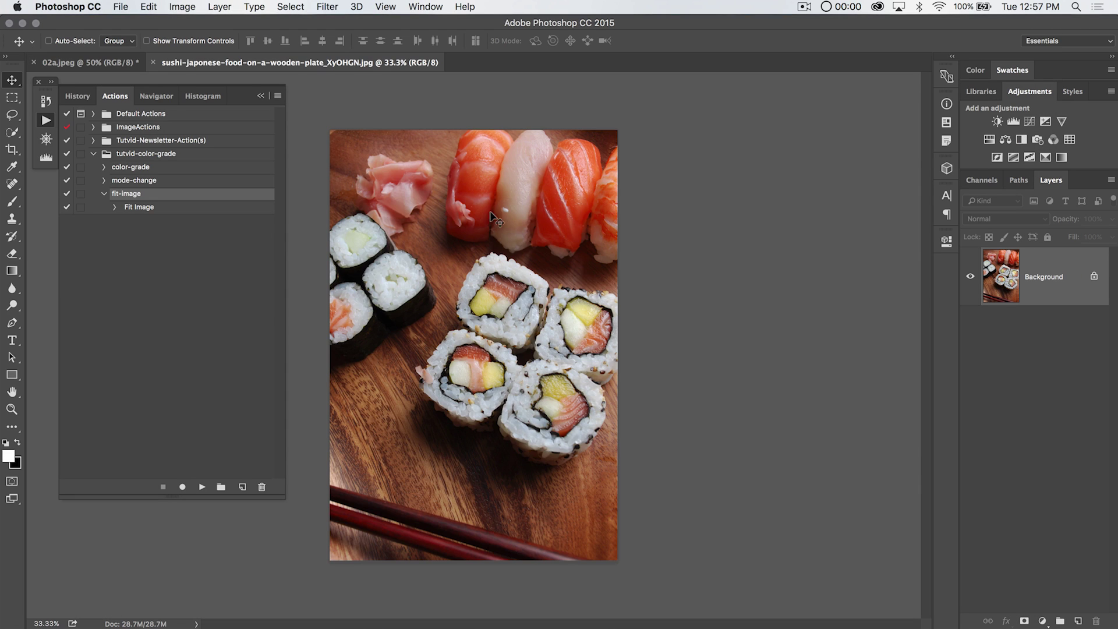
Check the sushi photo's 2592 × 3872 px size, then play the fit-image action on it
{"action": "key", "text": "super+alt+i"}
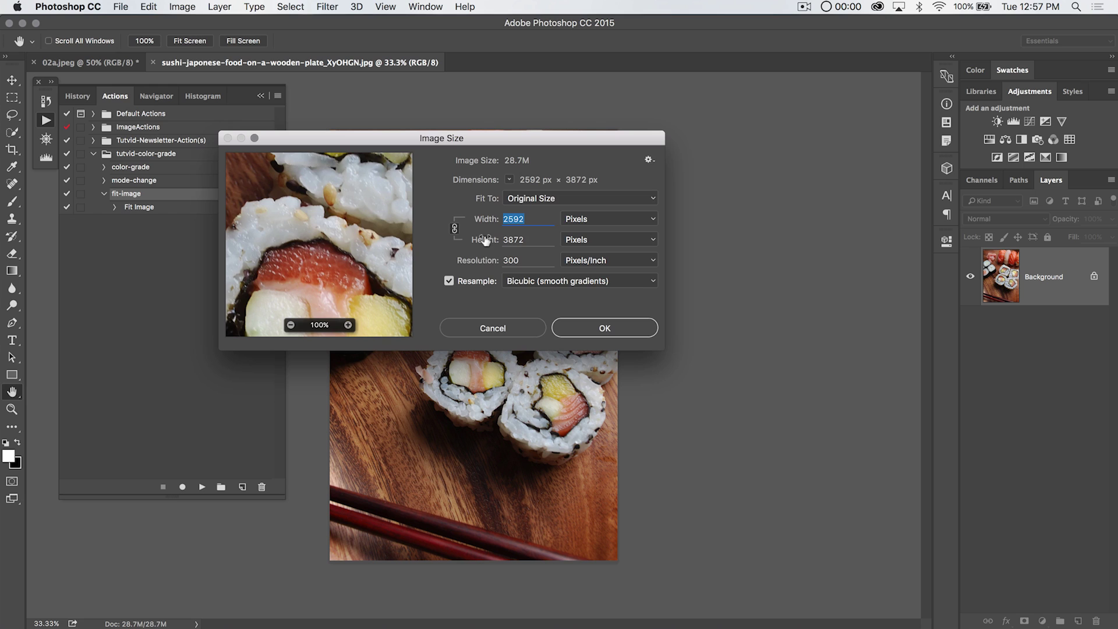
{"action": "left_click", "coordinate": [536, 218]}
{"action": "double_click", "coordinate": [536, 218]}
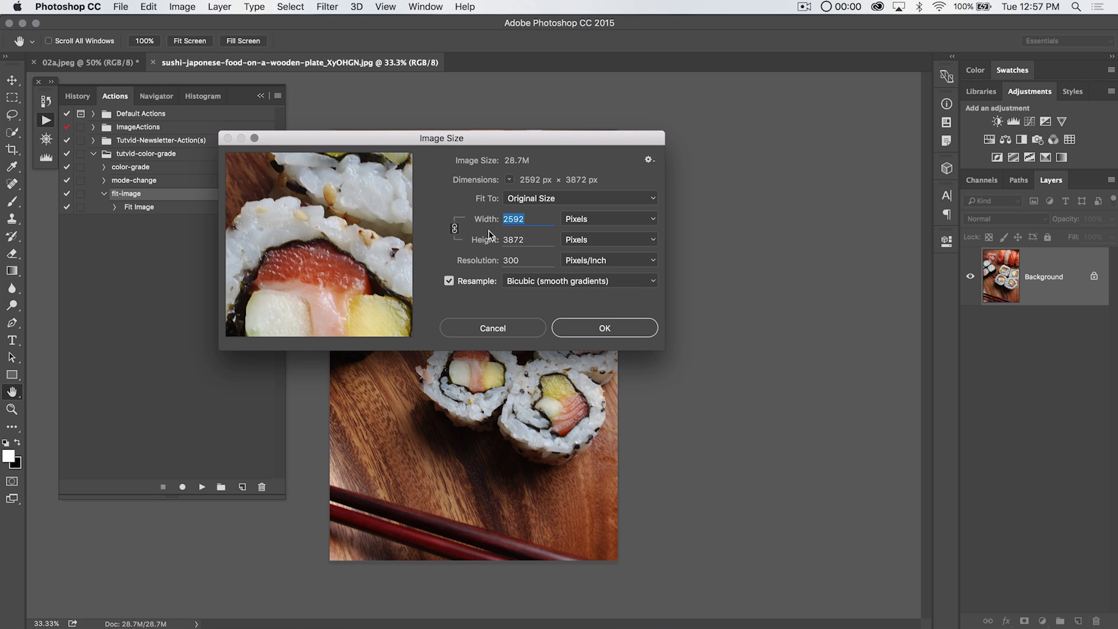
{"action": "left_click", "coordinate": [512, 325]}
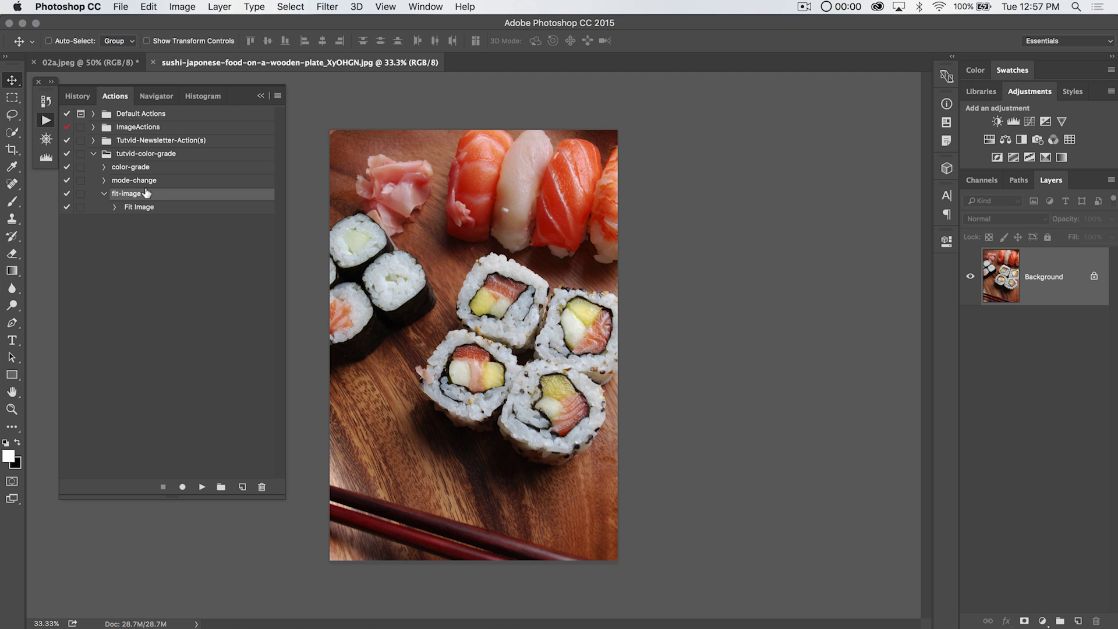
{"action": "left_click", "coordinate": [203, 486]}
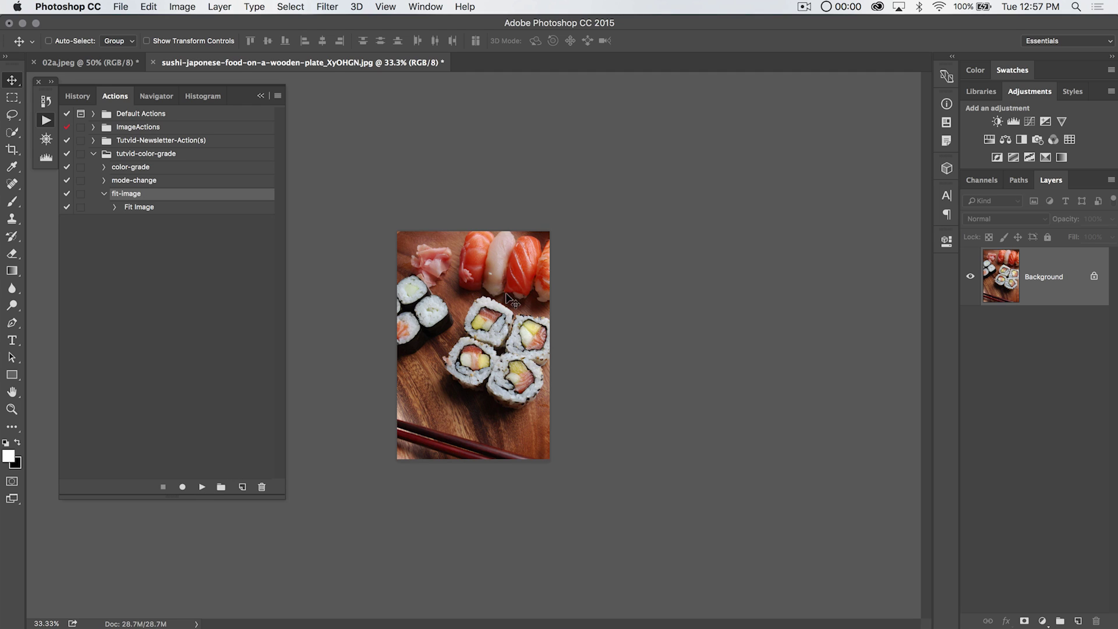
Confirm in Image Size the sushi photo is now 1371 × 2048 px, then return to the lake photo
{"action": "key", "text": "super+alt+i"}
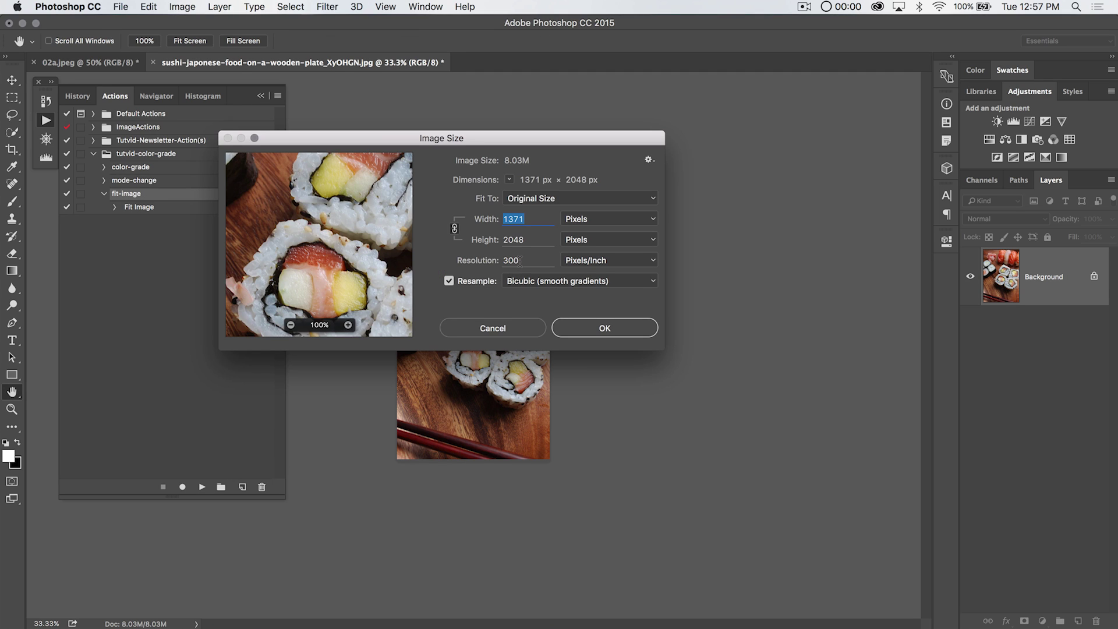
{"action": "double_click", "coordinate": [524, 240]}
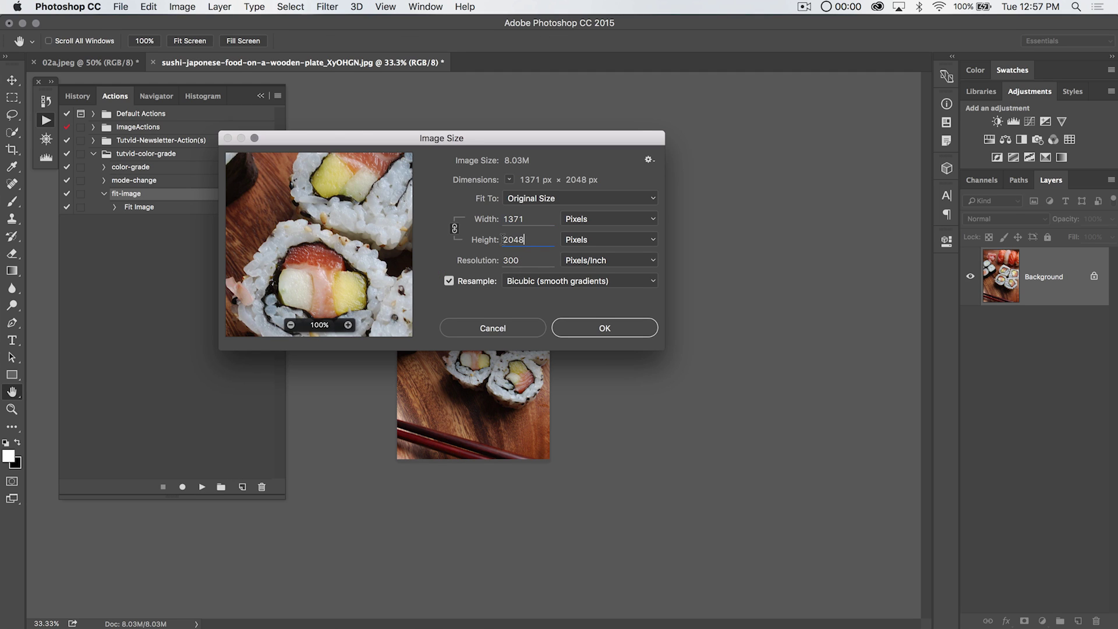
{"action": "double_click", "coordinate": [531, 219]}
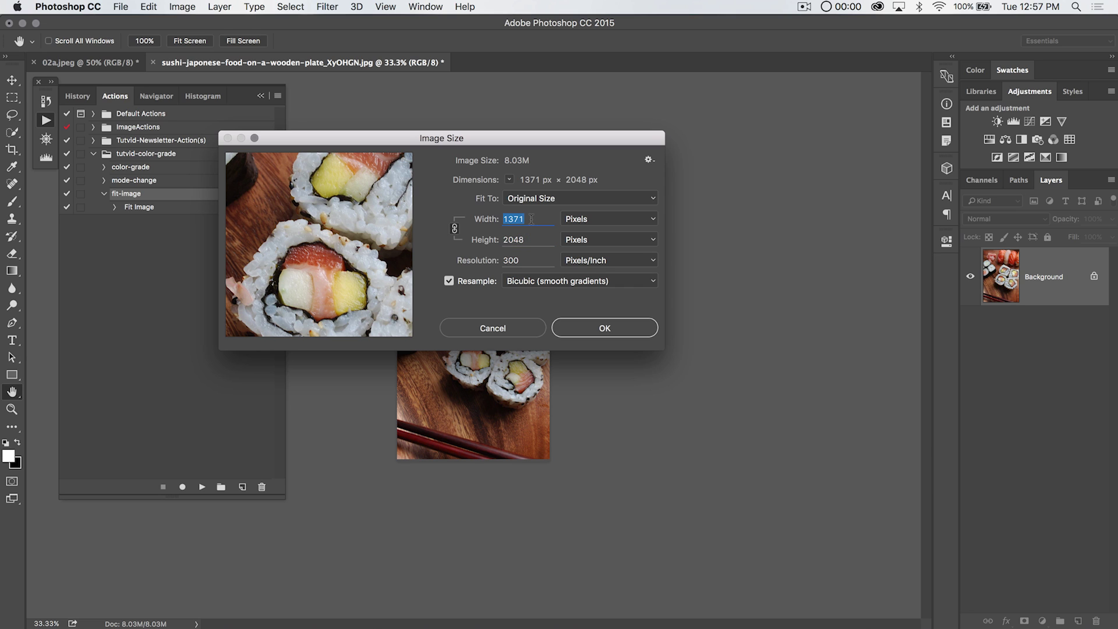
{"action": "left_click", "coordinate": [617, 330]}
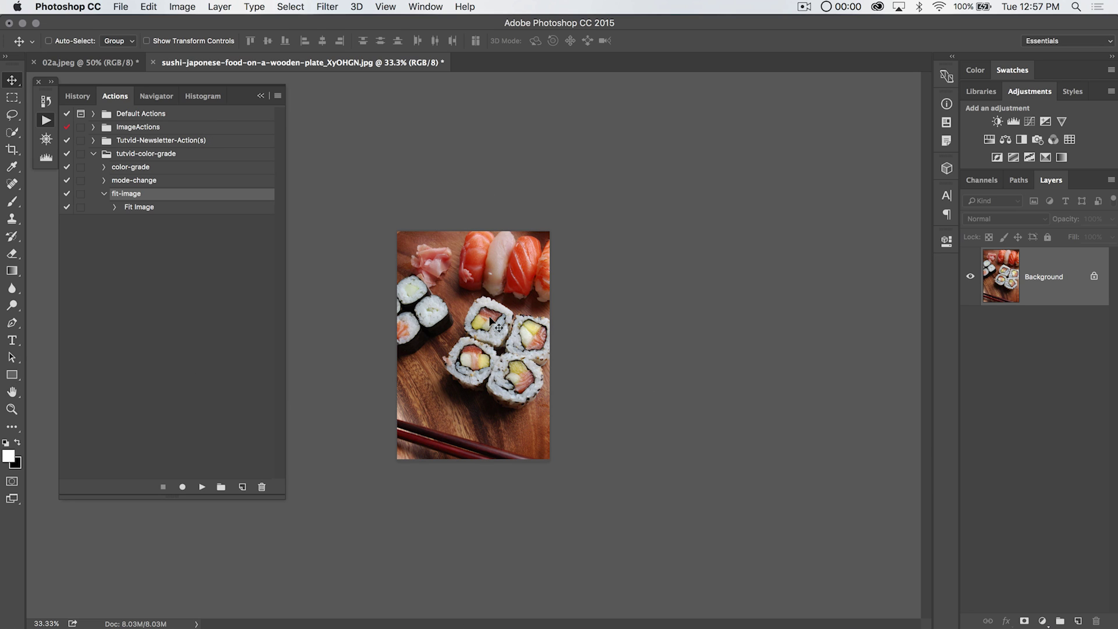
{"action": "left_click", "coordinate": [102, 62]}
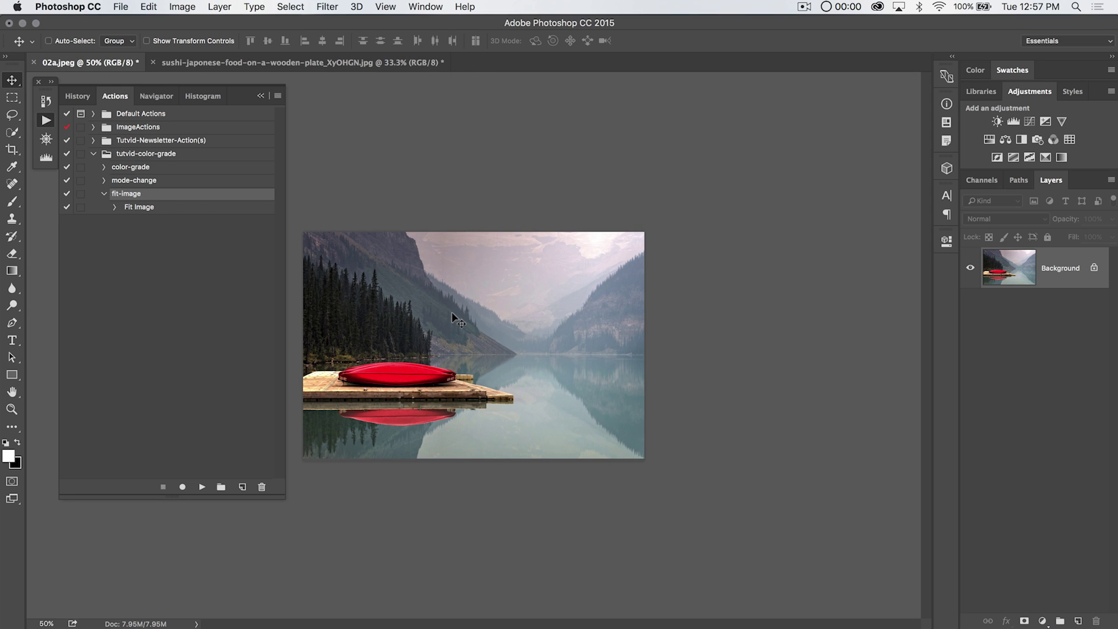